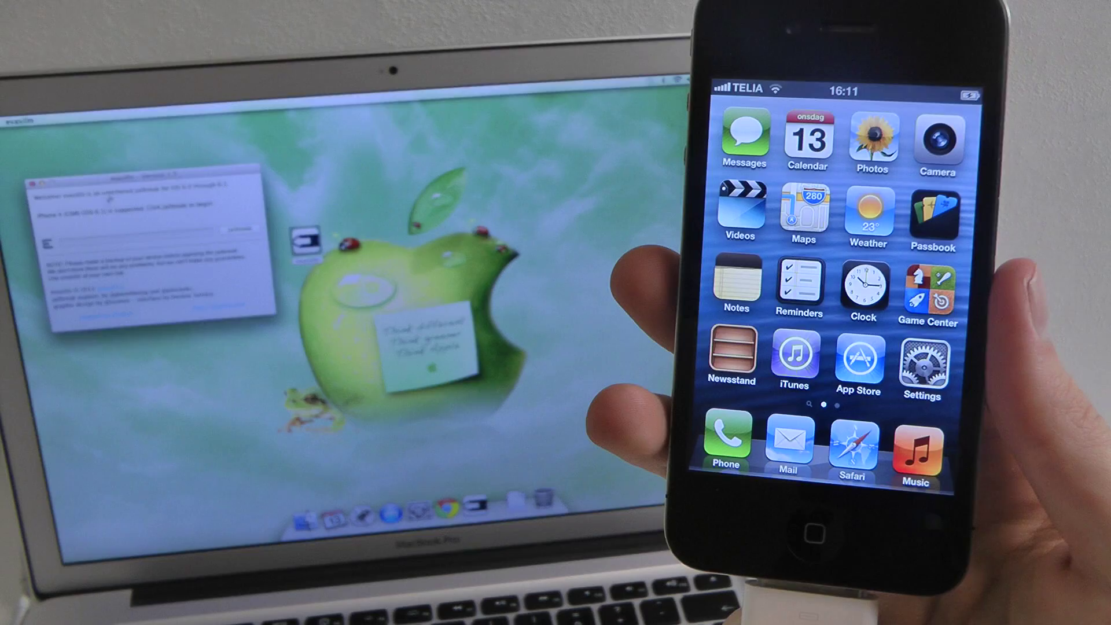
Launch the jailbreak on the connected iPhone 4 and let evasi0n reboot it.
{"action": "left_click", "coordinate": [234, 231]}
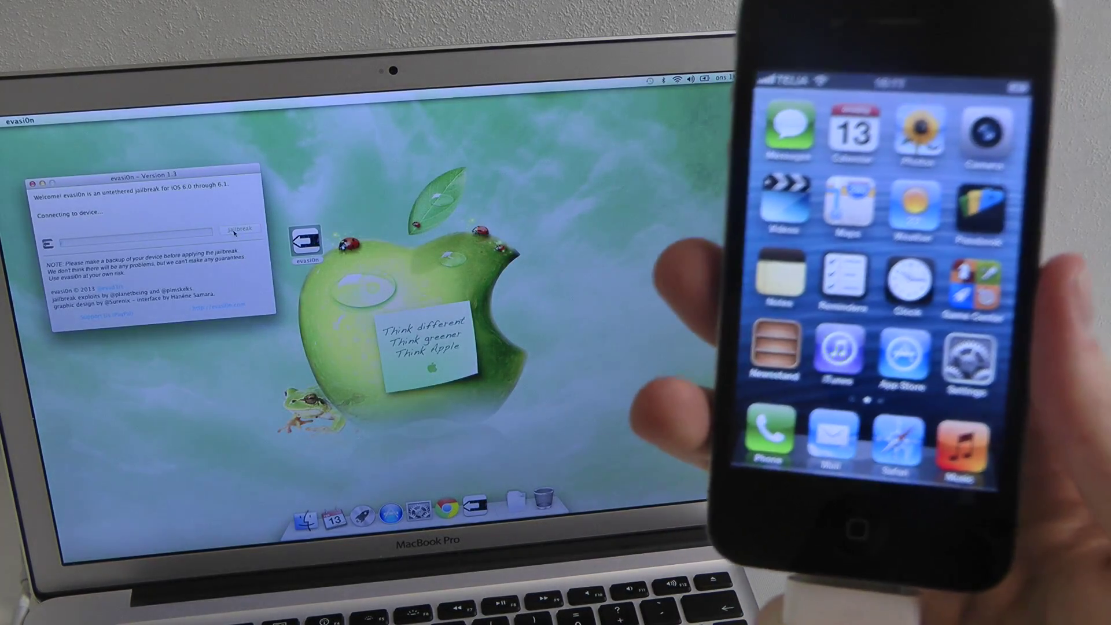